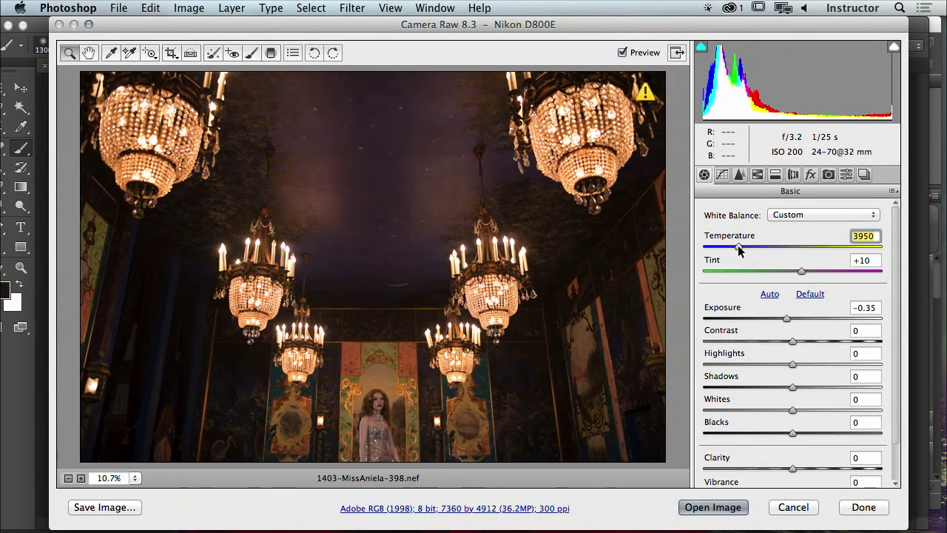
Apply Previous Conversion settings to the 398 photo, with Shadows +5 and Temperature 3650.
click(893, 191)
click(877, 236)
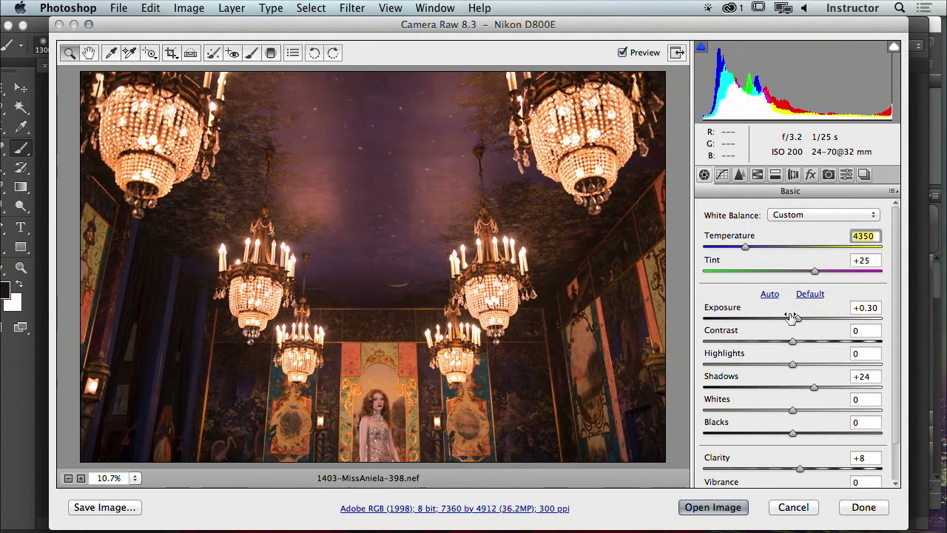
click(798, 387)
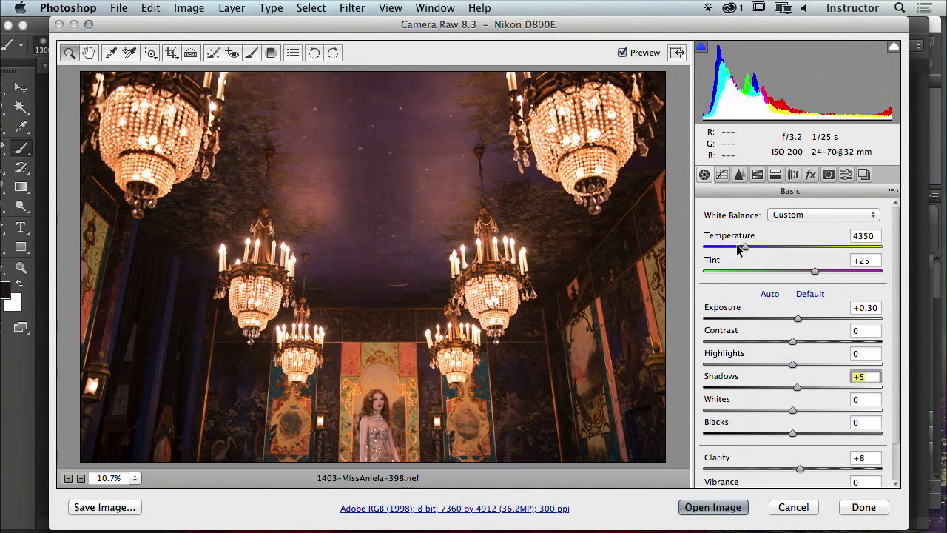
drag(744, 247, 734, 248)
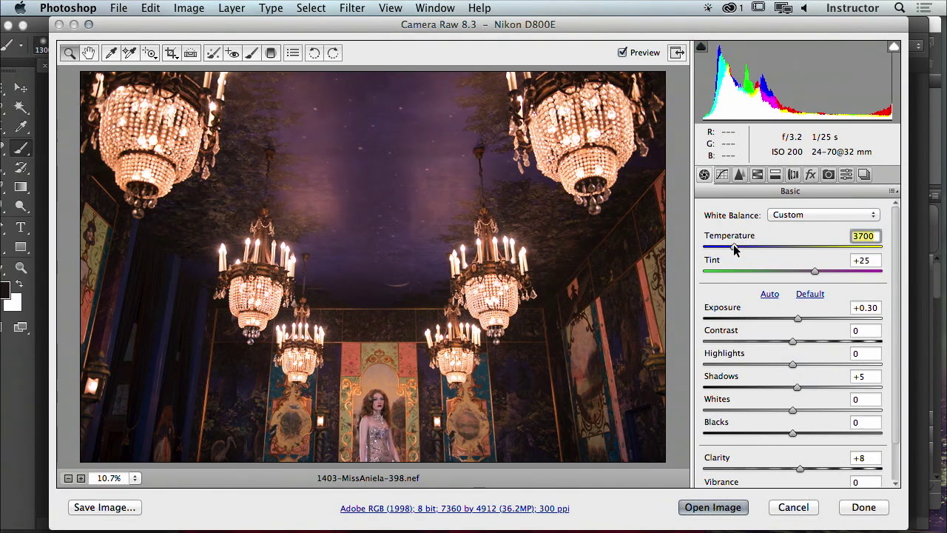
drag(734, 249, 733, 250)
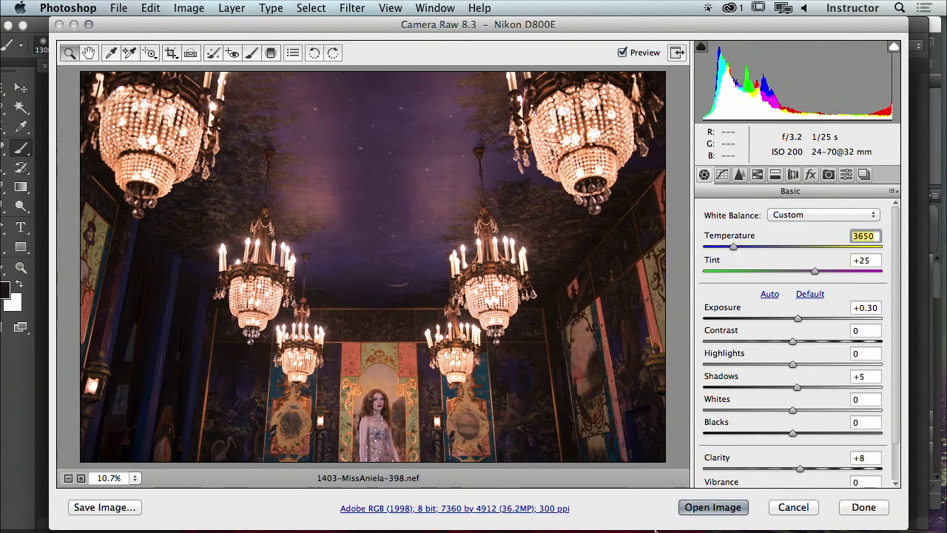
mouse_move(688, 529)
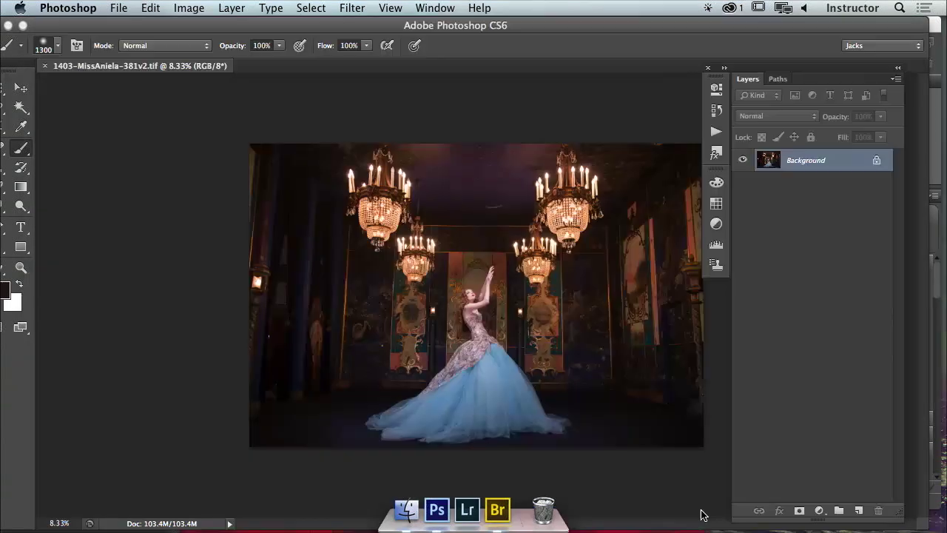
Select 1403-MissAniela-400.nef in Bridge and open it in Camera Raw.
click(492, 517)
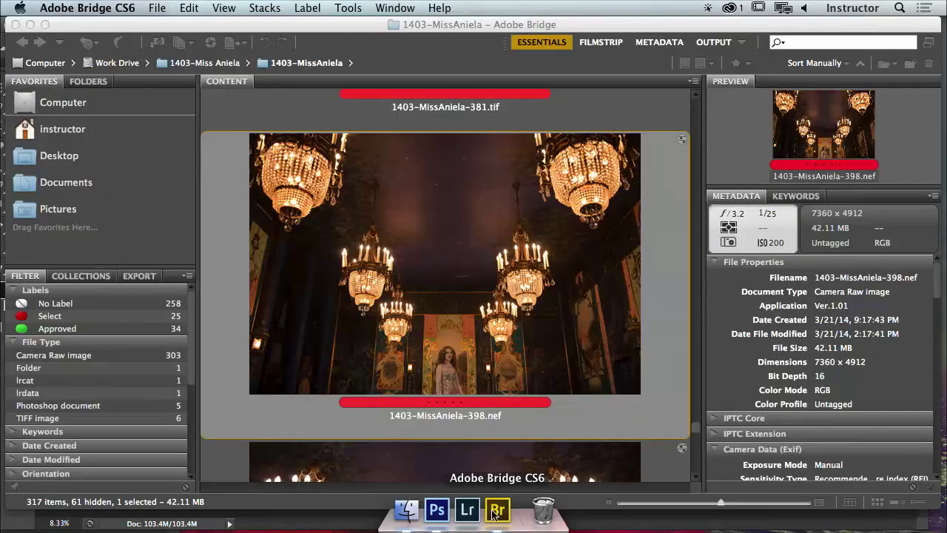
key(Down)
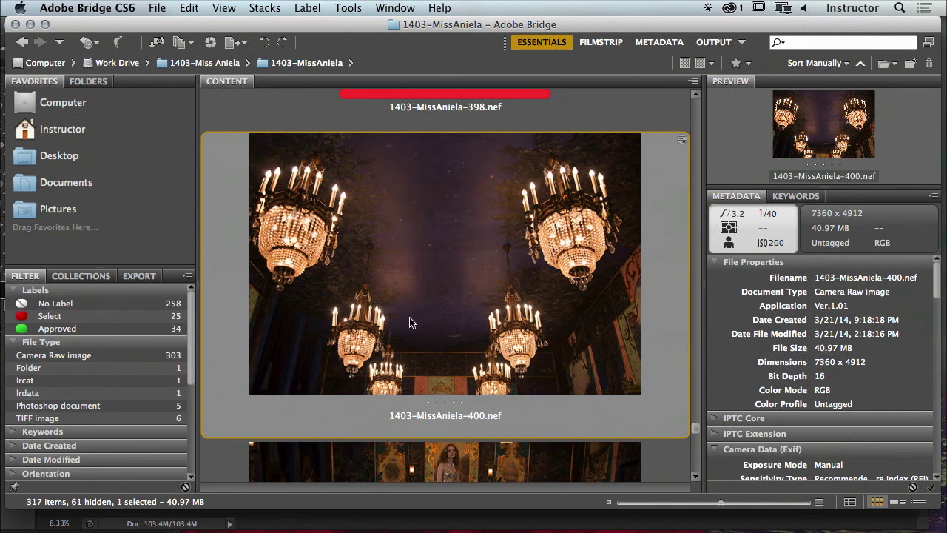
click(431, 509)
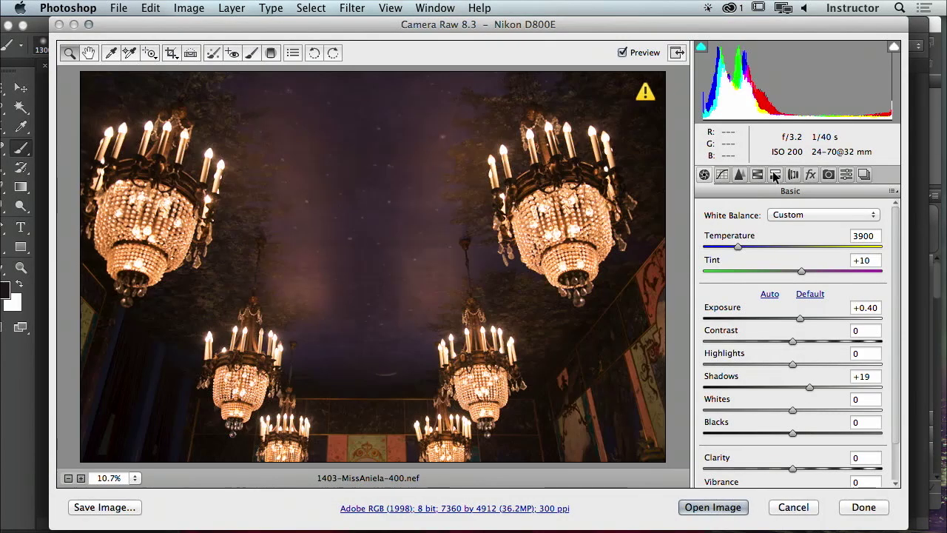
Apply Previous Conversion settings to the 400 photo and open it in Photoshop.
click(893, 191)
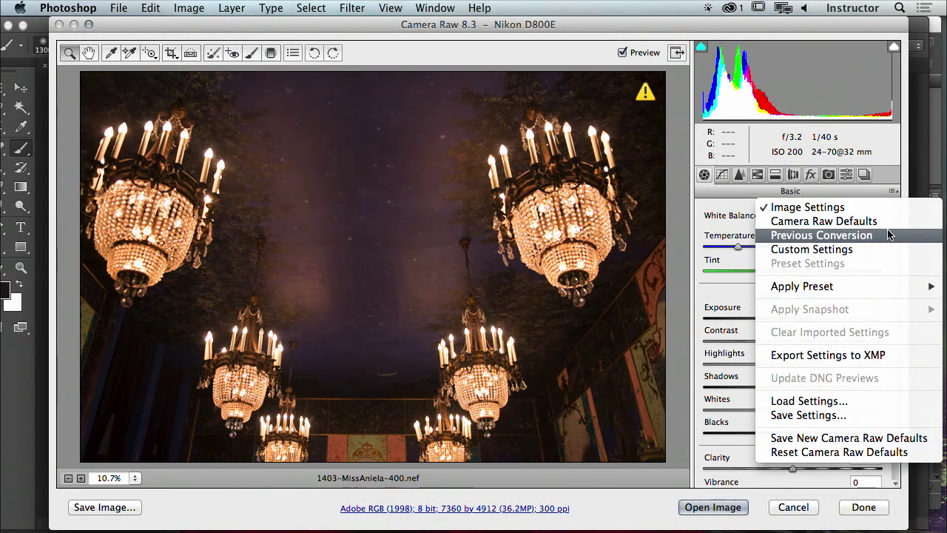
click(888, 235)
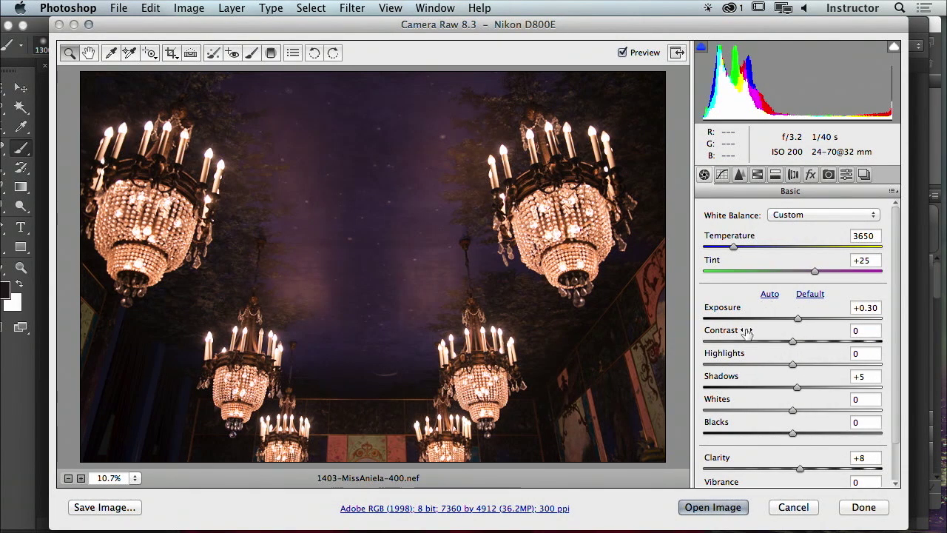
drag(439, 25, 405, 70)
drag(617, 62, 604, 22)
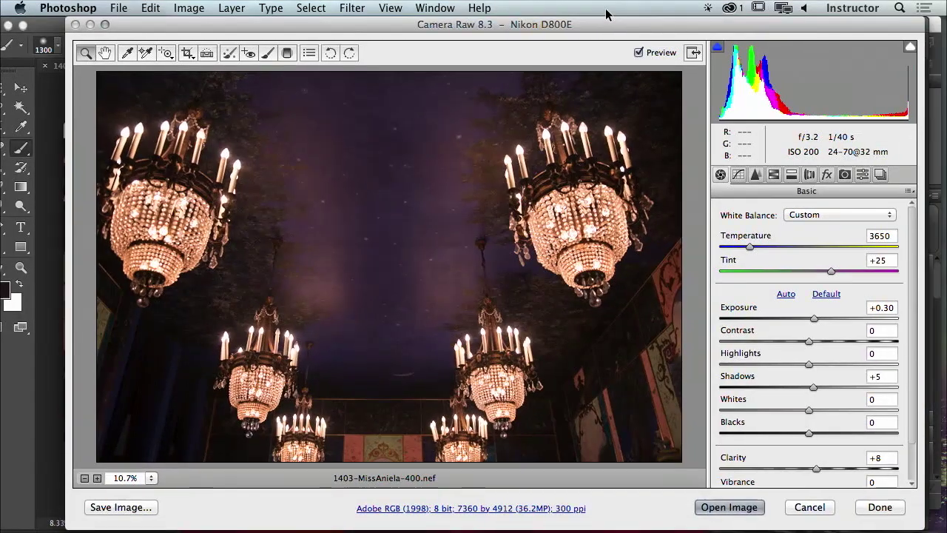
click(740, 448)
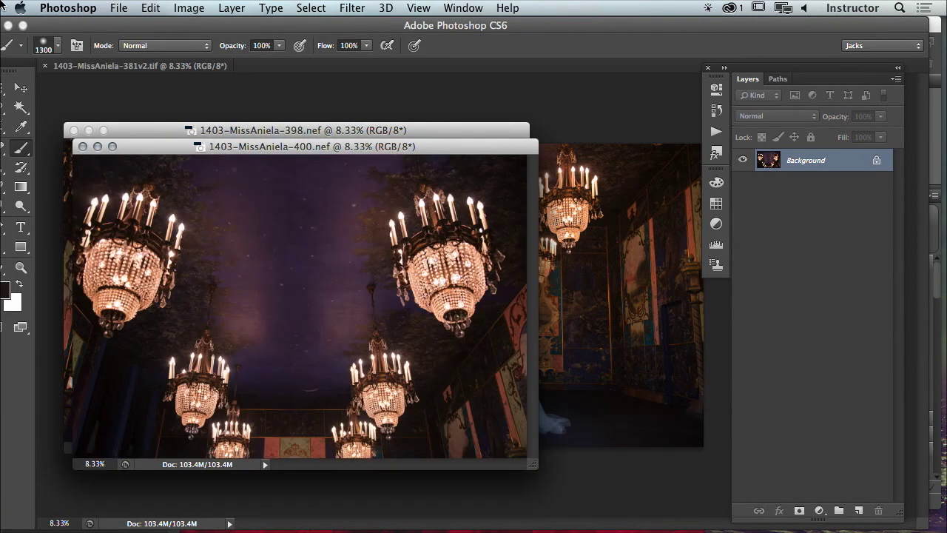
click(118, 7)
mouse_move(201, 166)
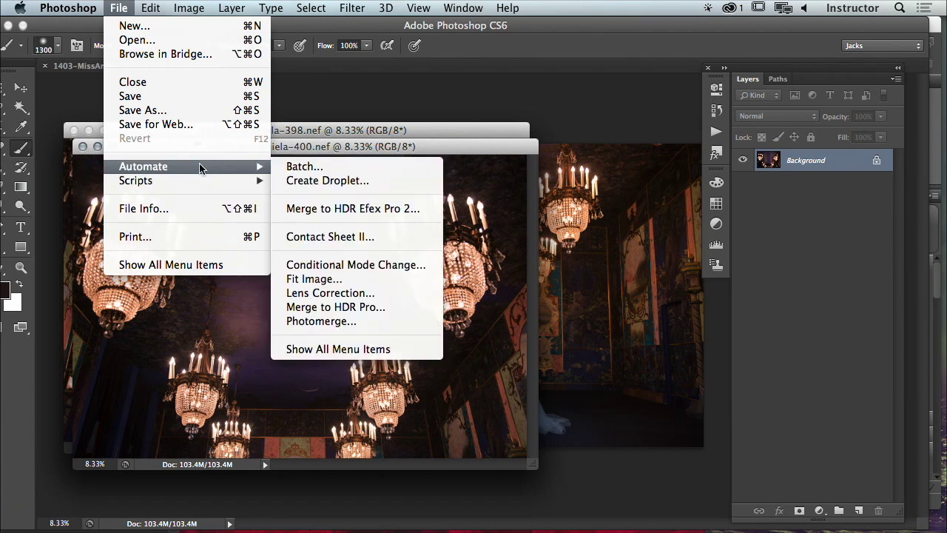
click(378, 324)
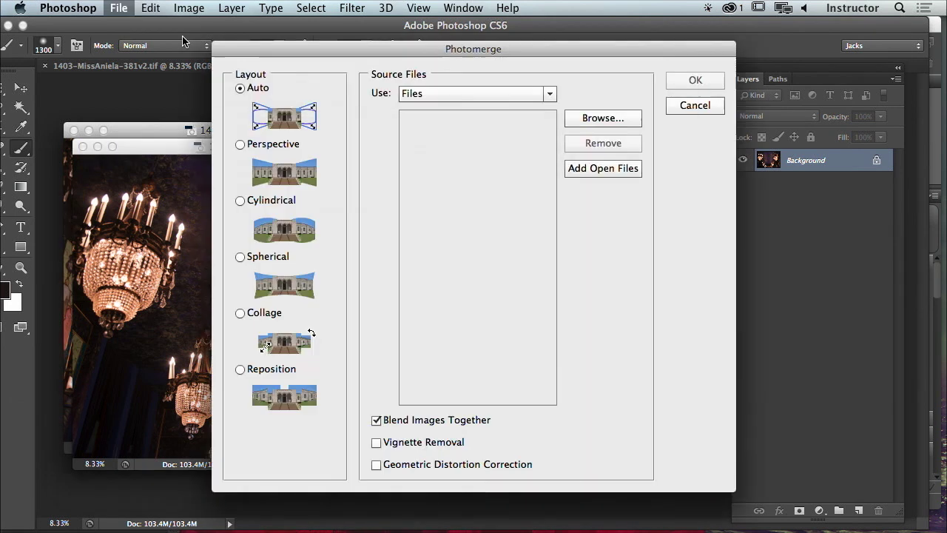
click(115, 6)
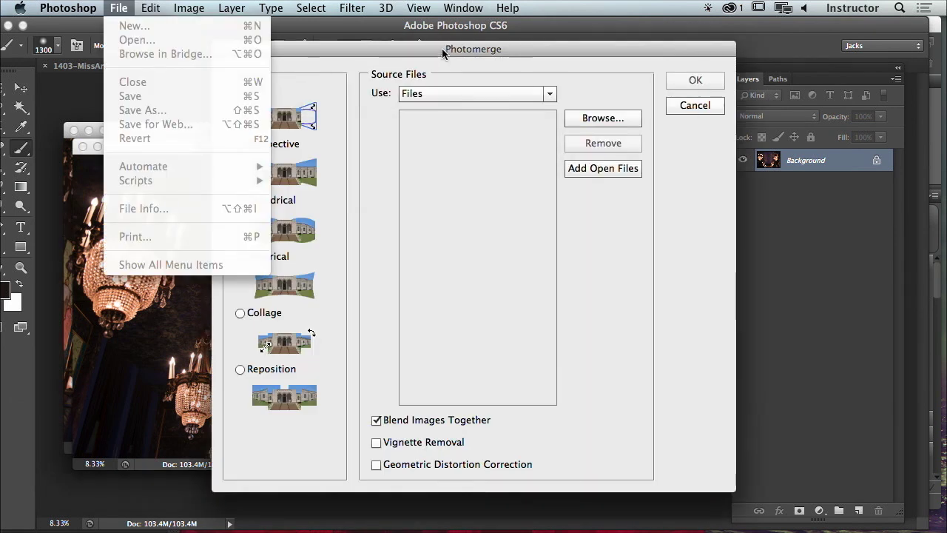
click(440, 47)
click(599, 169)
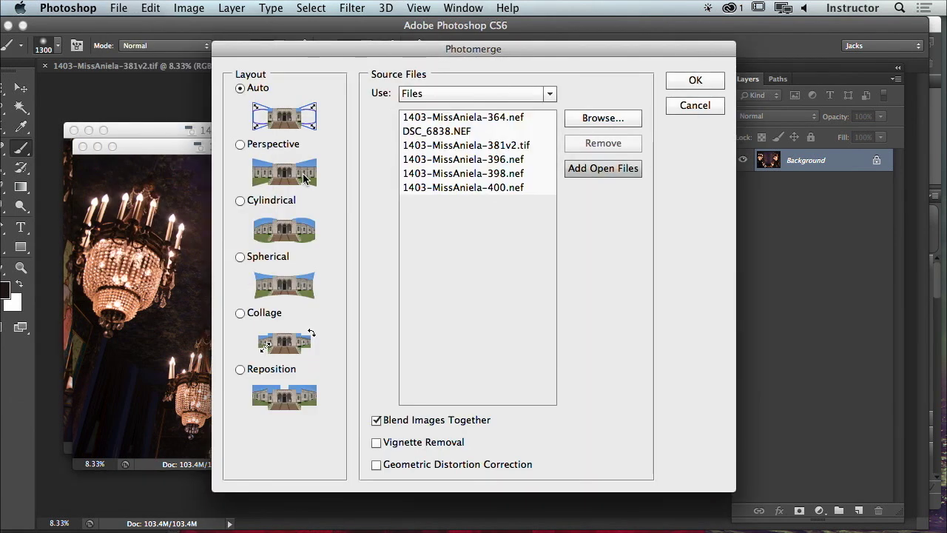
click(695, 105)
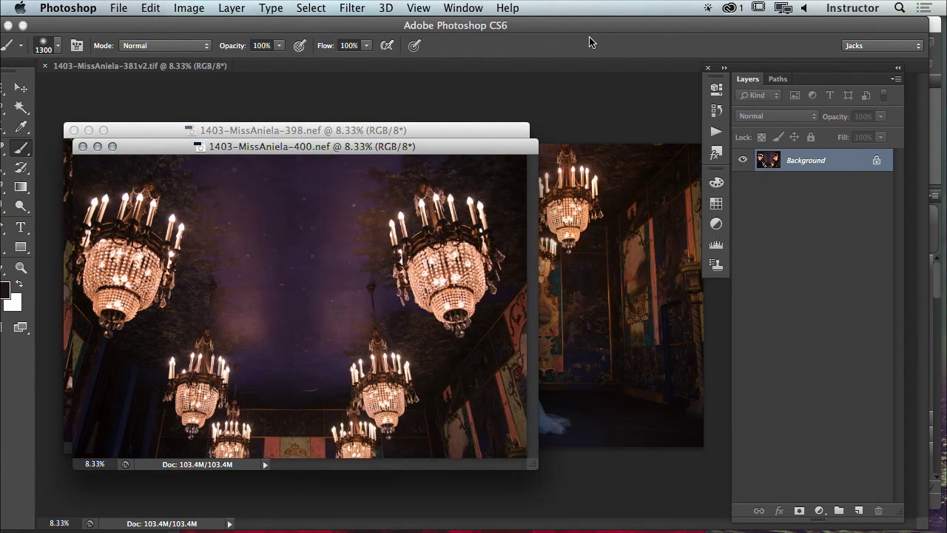
Rearrange the Photoshop and Bridge windows to expose the 364.nef document.
click(125, 67)
drag(508, 30, 503, 225)
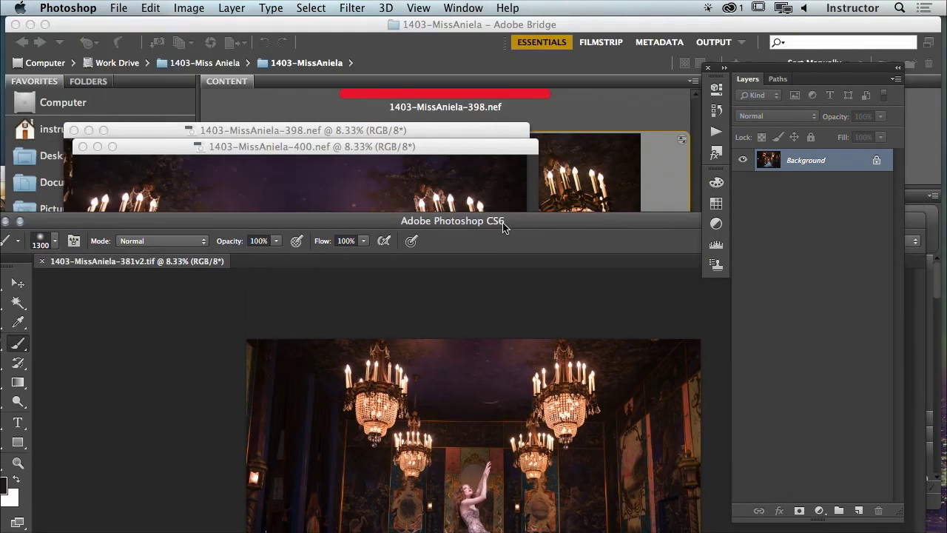
click(485, 54)
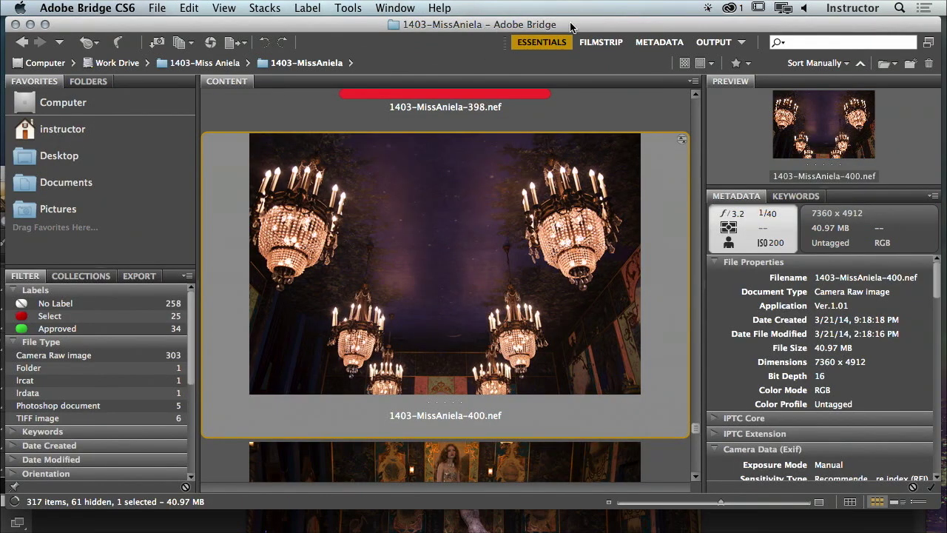
drag(573, 25, 572, 288)
click(260, 94)
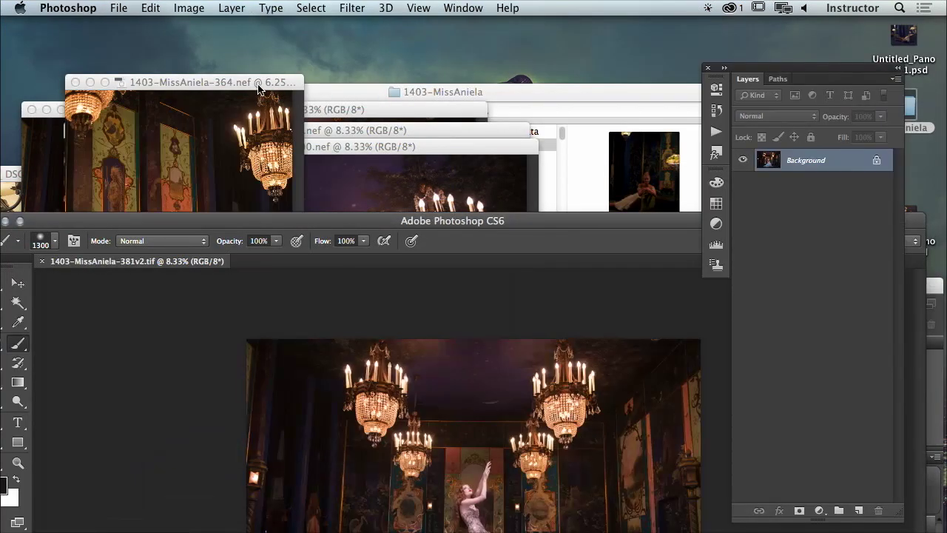
drag(236, 84, 459, 59)
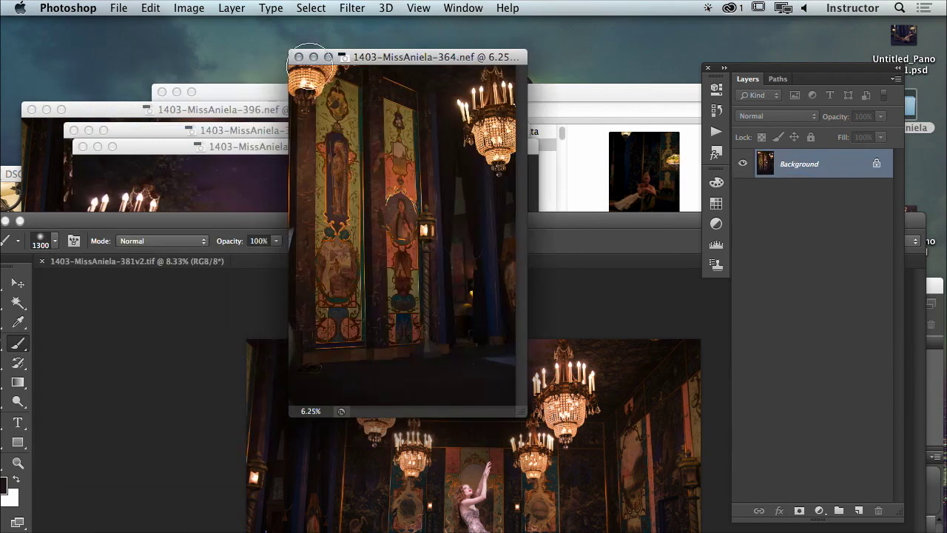
Close 364.nef and 396.nef without saving.
click(298, 57)
click(408, 216)
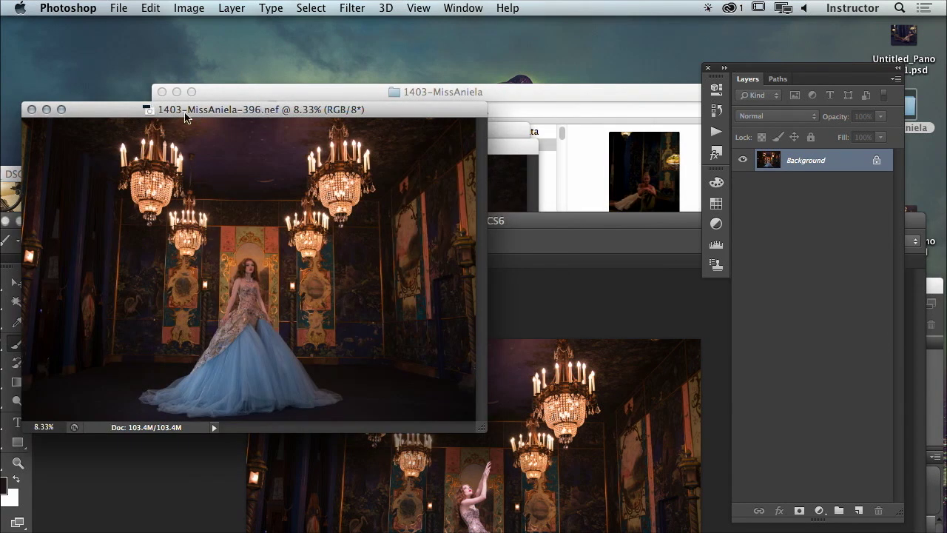
click(37, 119)
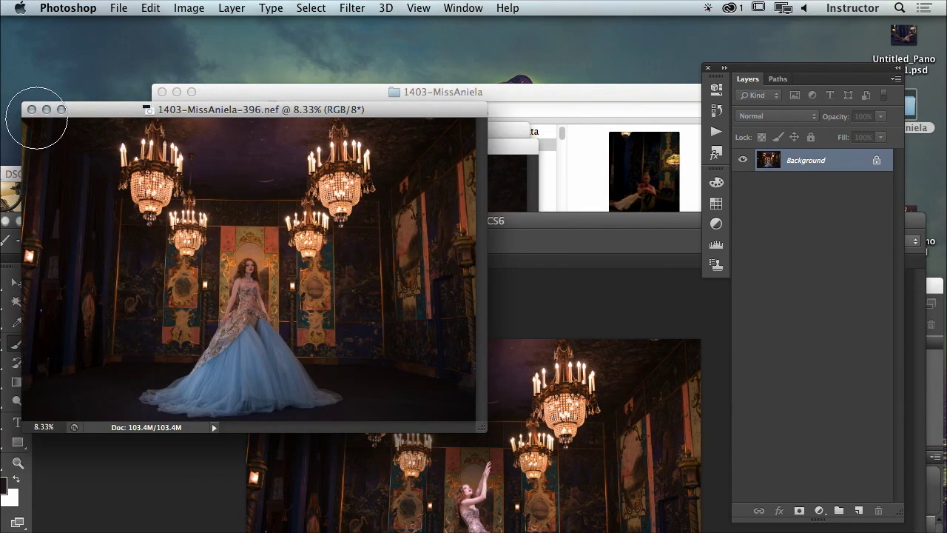
click(32, 110)
click(425, 213)
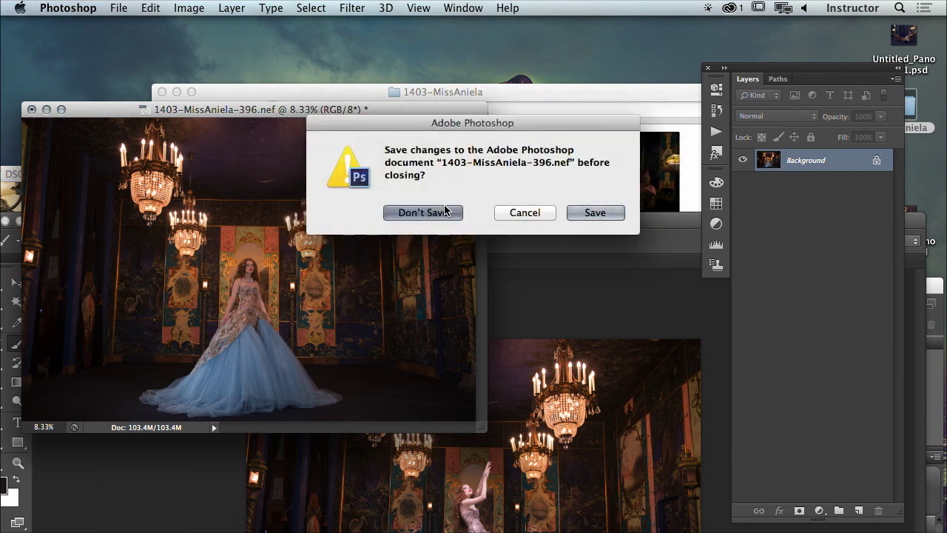
Close the DSC_6838.NEF horse photo without saving.
drag(456, 212, 484, 234)
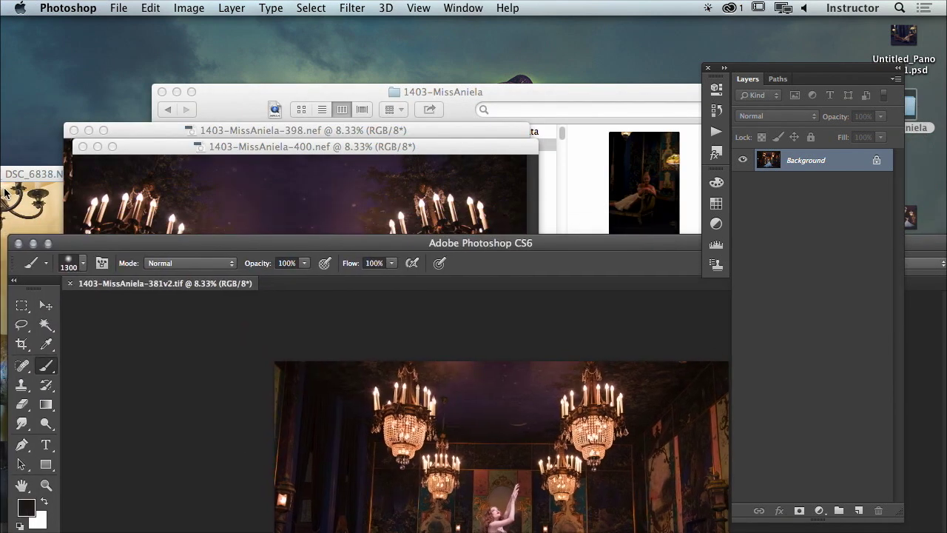
click(28, 174)
drag(28, 173, 299, 123)
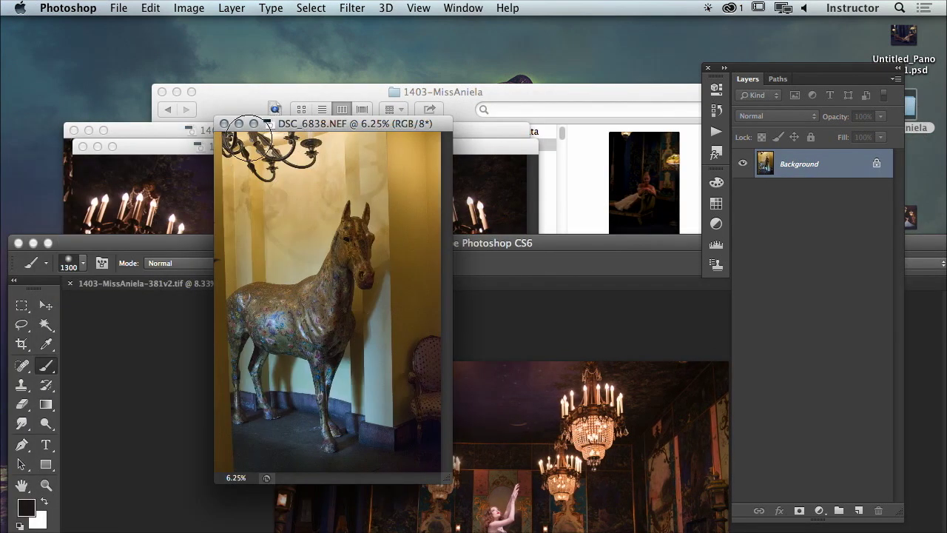
click(223, 123)
click(353, 210)
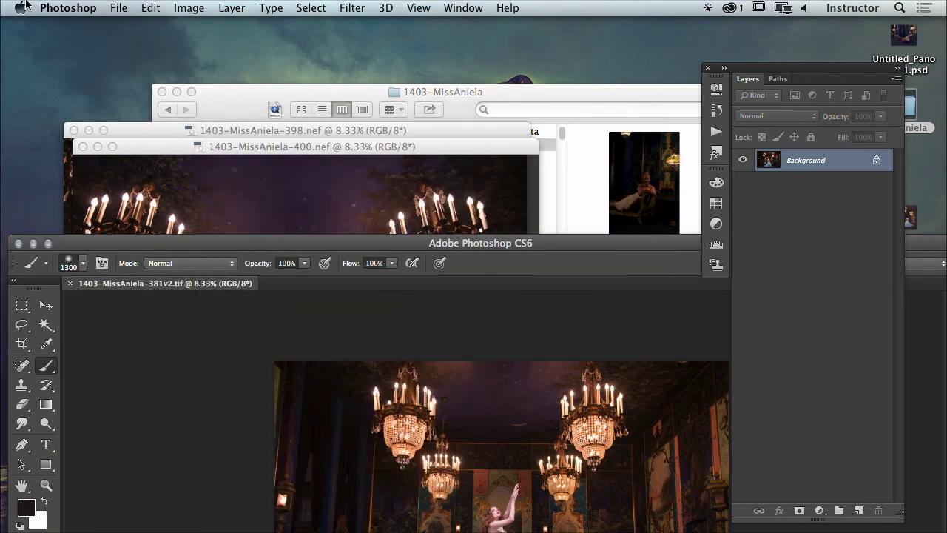
click(116, 7)
Photomerge the three open files with Auto layout and Blend Images Together unchecked.
mouse_move(237, 167)
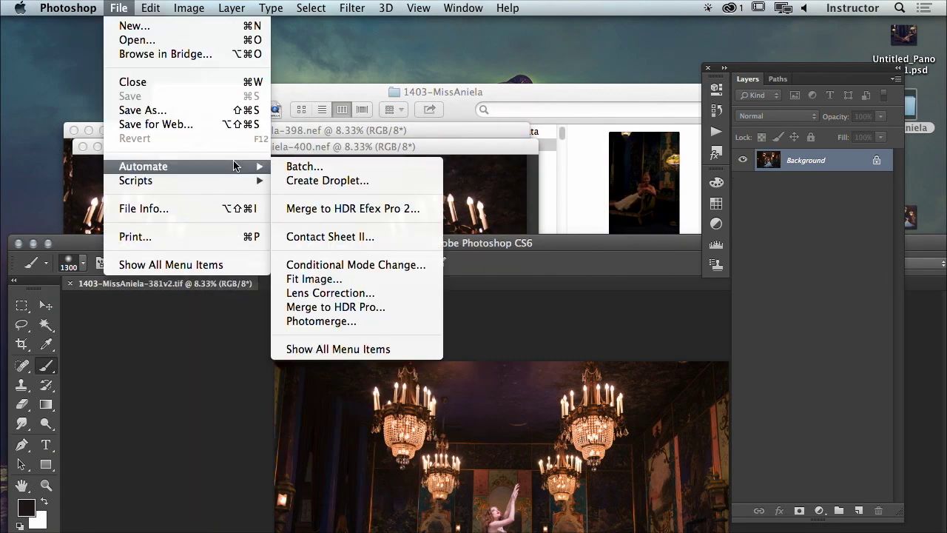
click(341, 326)
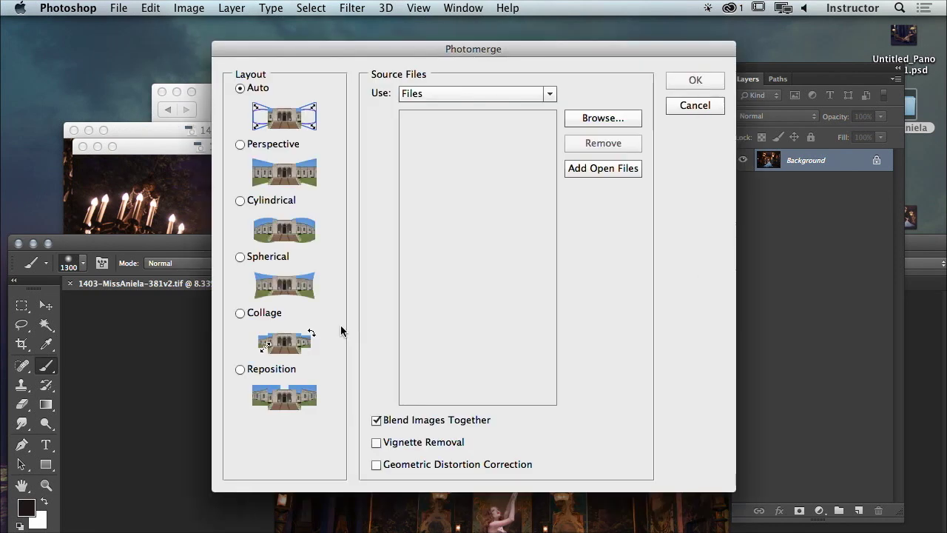
click(589, 167)
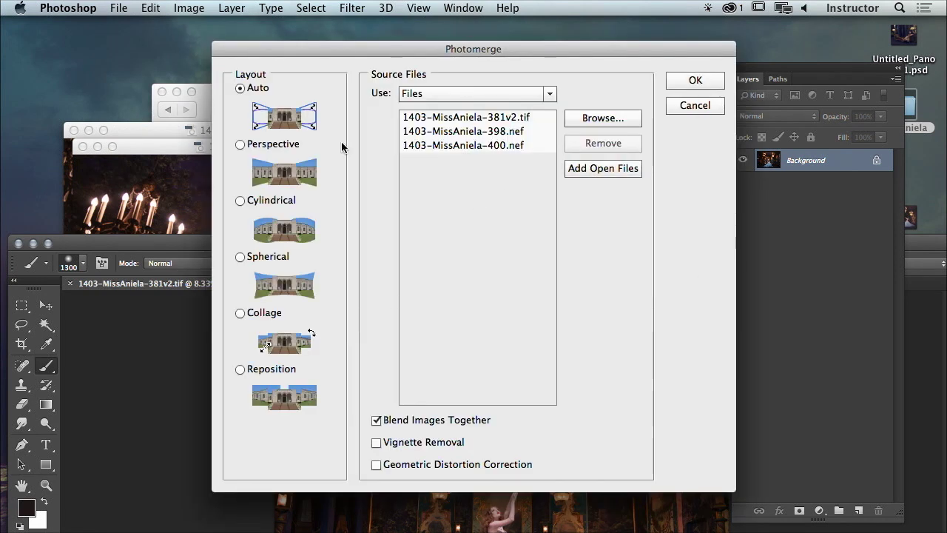
click(381, 422)
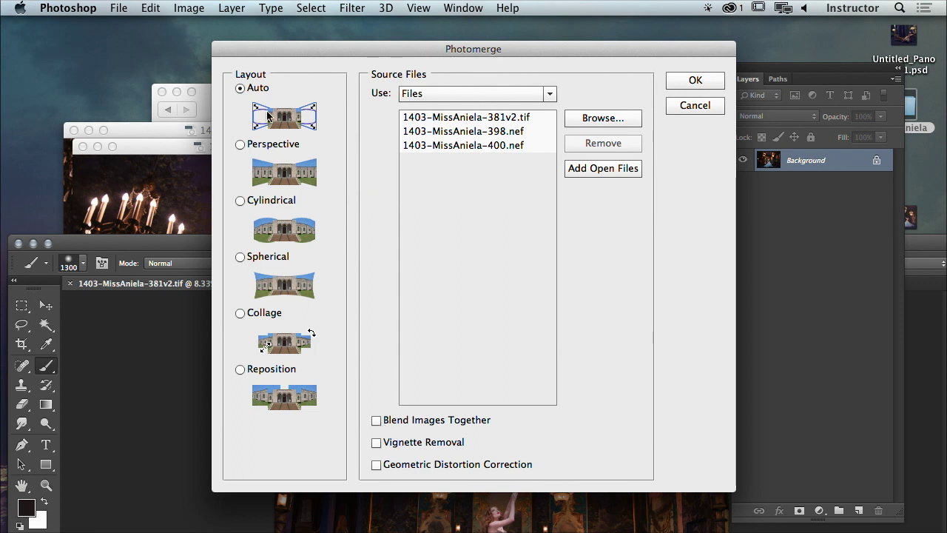
click(669, 84)
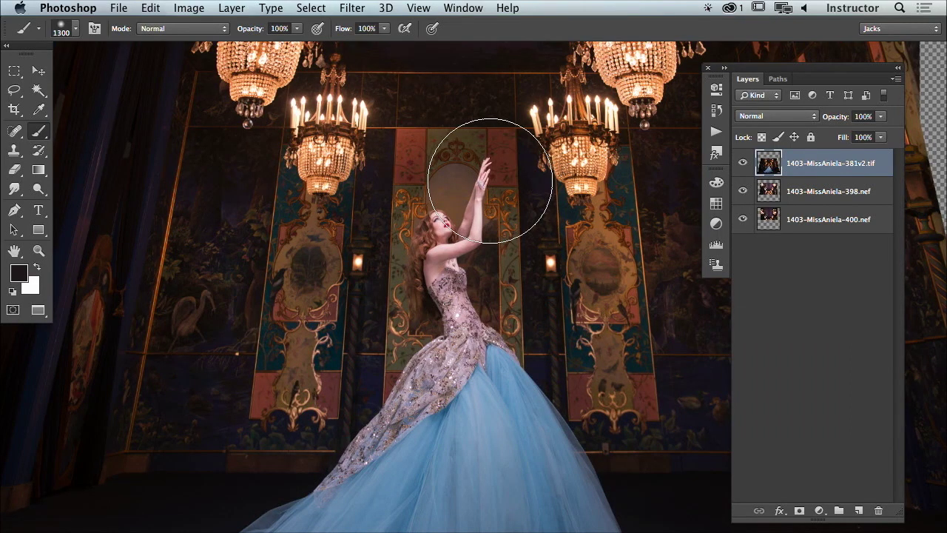
Zoom out and pan to centre the whole chandelier-room panorama.
key(super+minus)
key(super+minus)
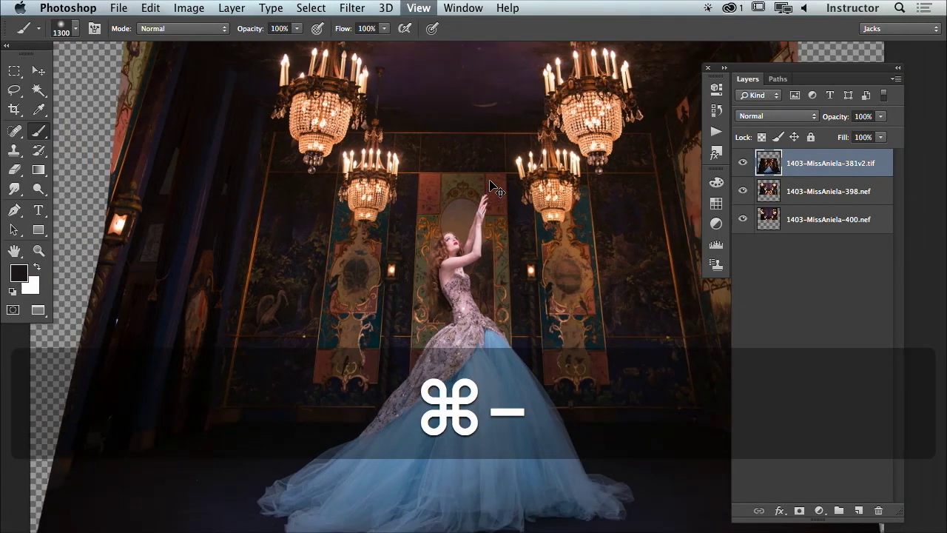
key(space)
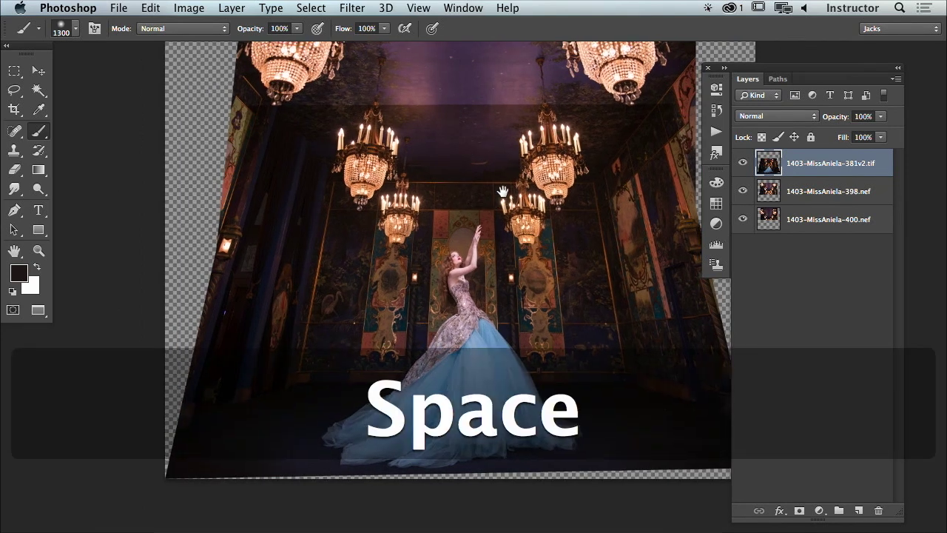
drag(454, 262, 391, 312)
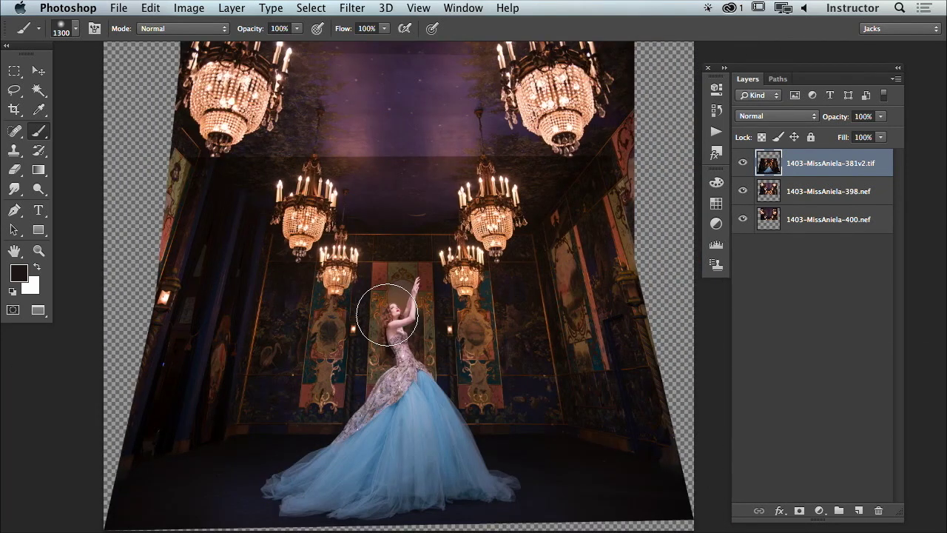